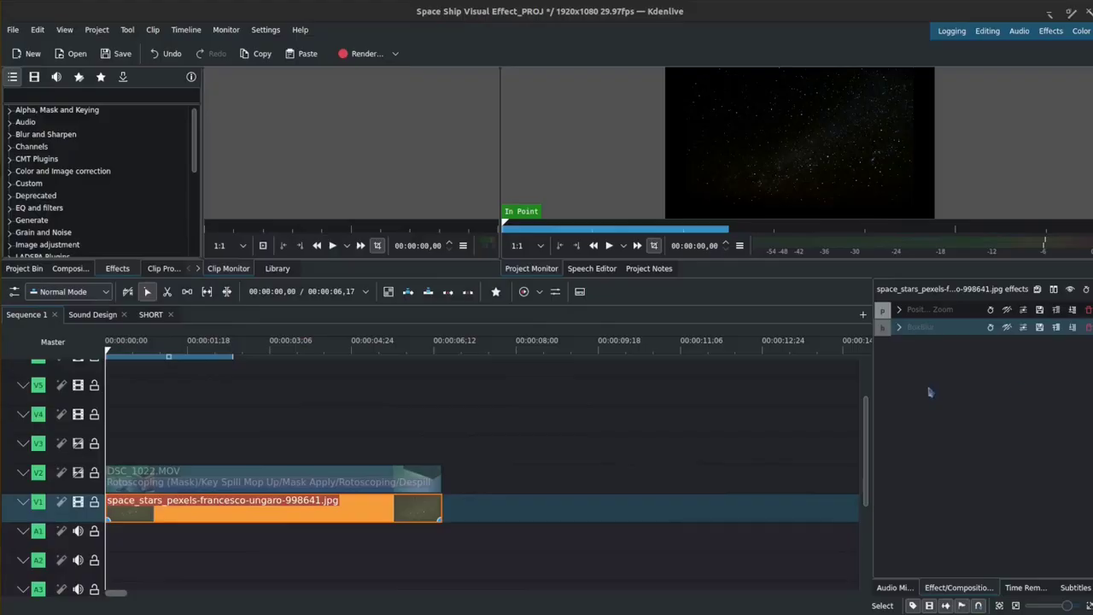
Select the DSC_1022.MOV clip on V2 to show its rotoscoping, spill and despill effects.
click(311, 475)
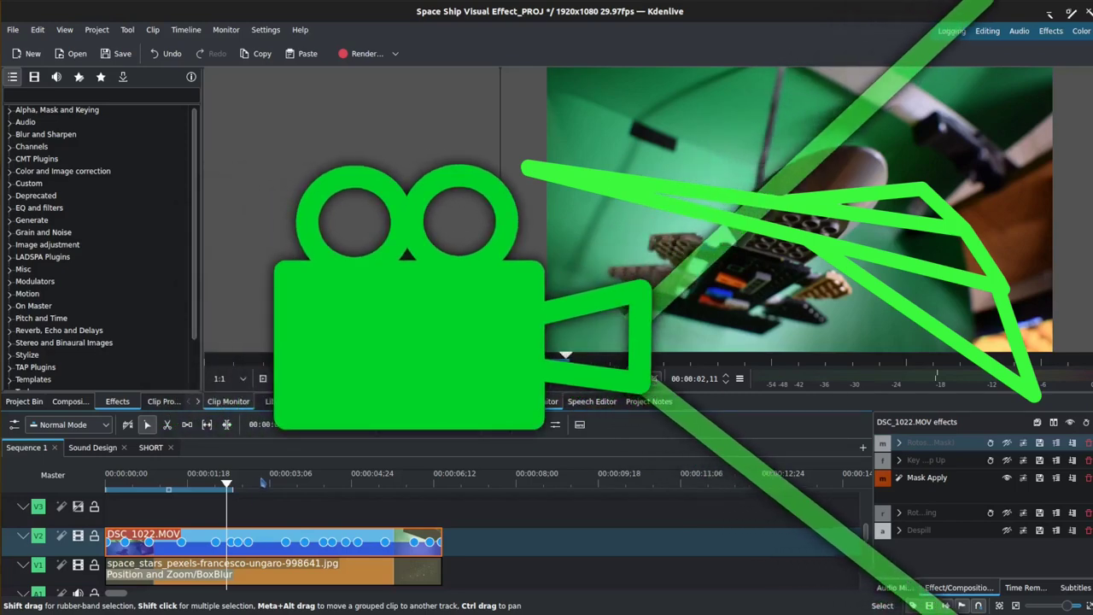
Scrub back to an earlier frame and show the space_stars image's Position and Zoom and BoxBlur effects.
drag(226, 485, 173, 485)
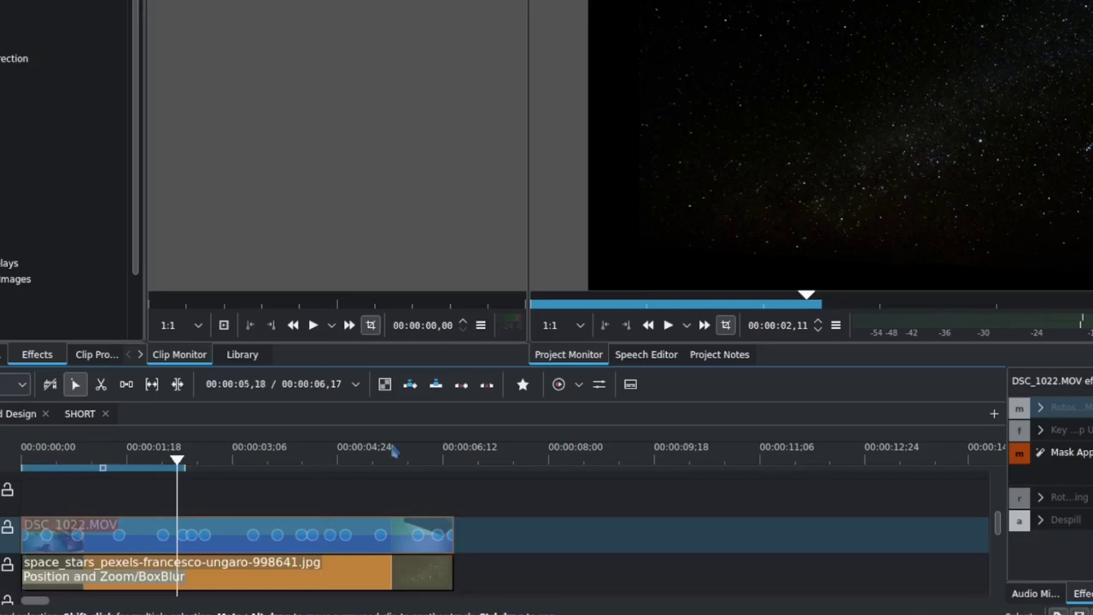
click(256, 571)
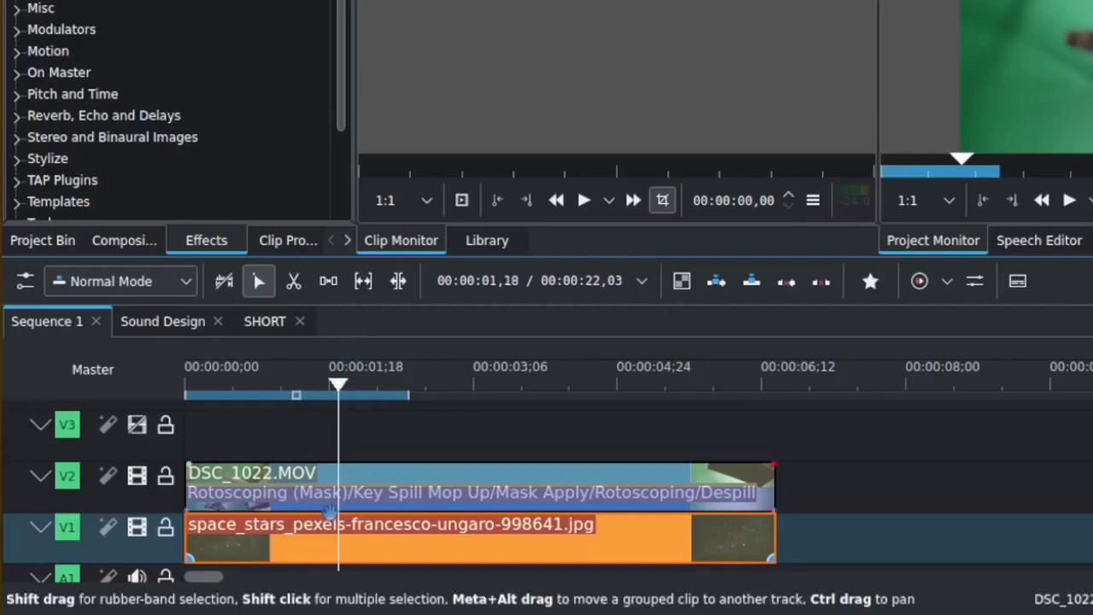
Move the DSC_1022.MOV spaceship clip from track V2 up to V3, keeping its timing.
key(alt+Up)
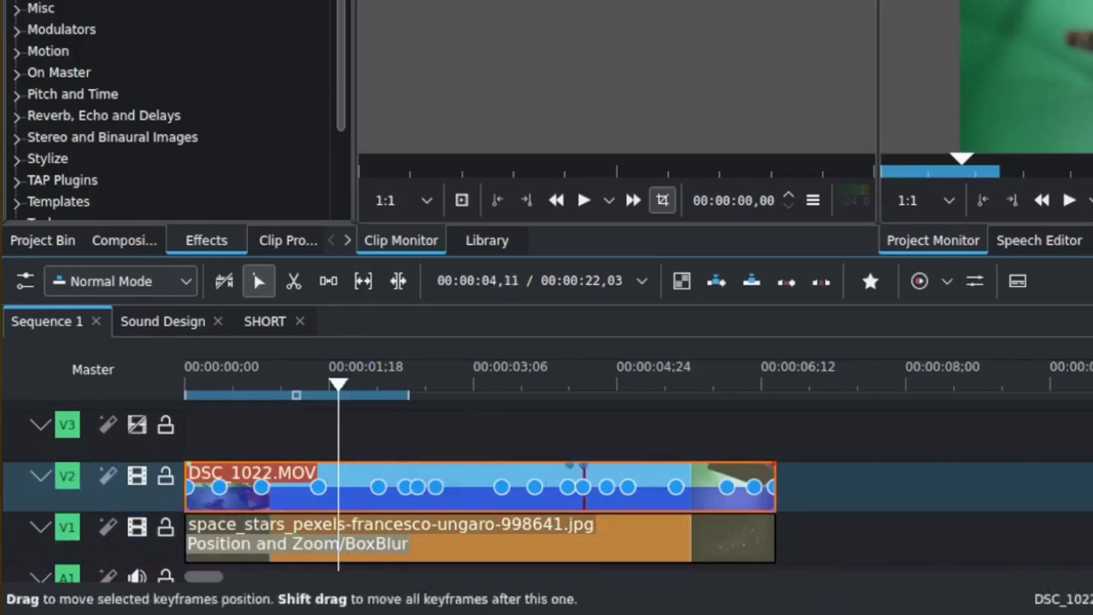
drag(470, 469, 470, 416)
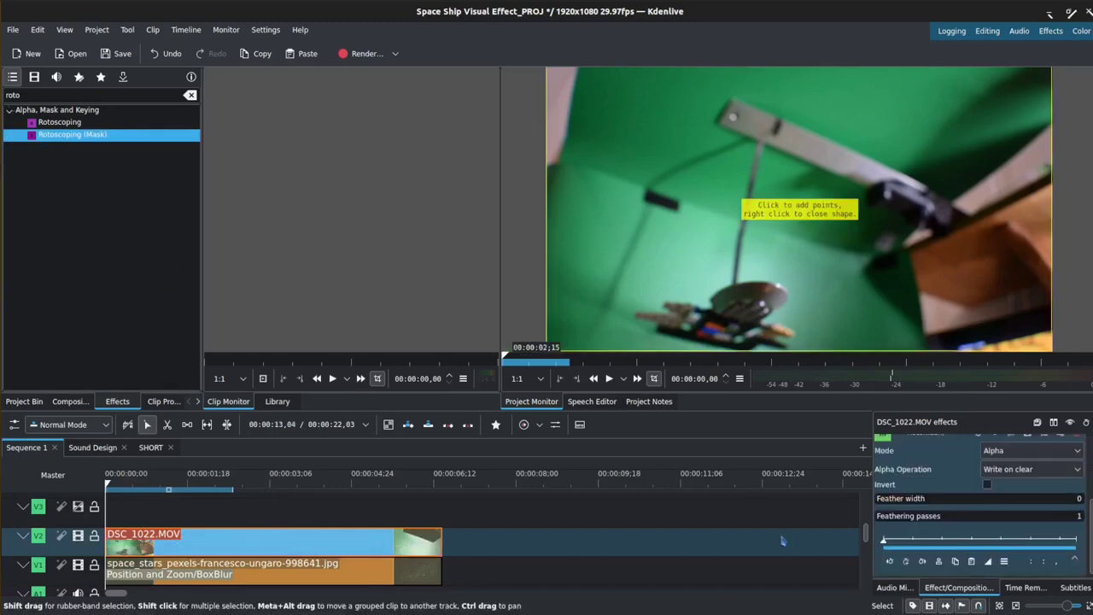
Place five rotoscoping points along the spaceship's bottom edge, from left to right.
scroll(1040, 475, down, 1)
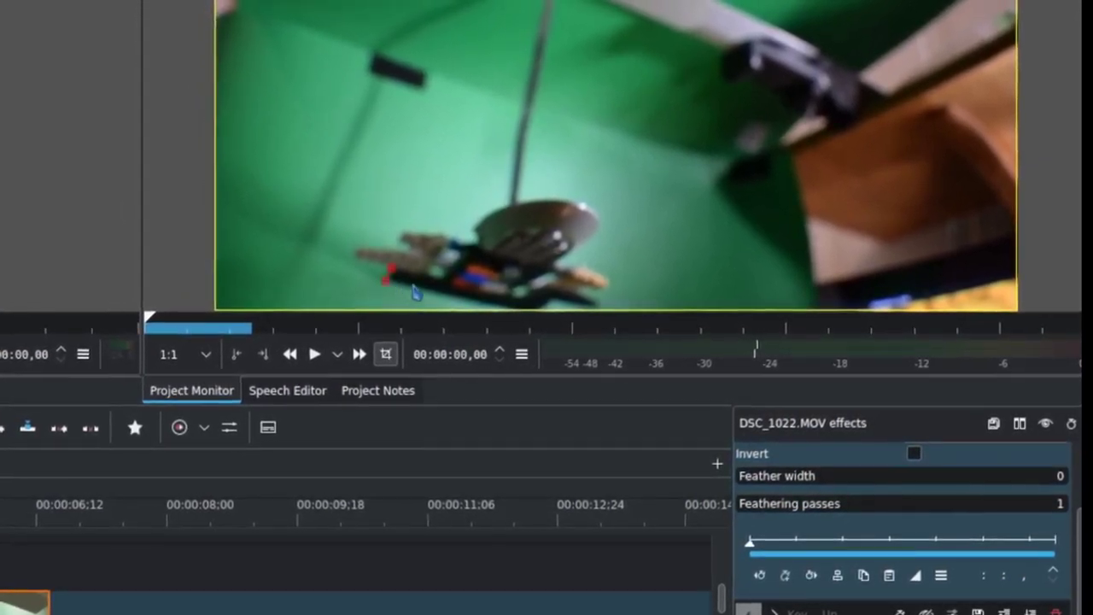
click(417, 288)
click(438, 294)
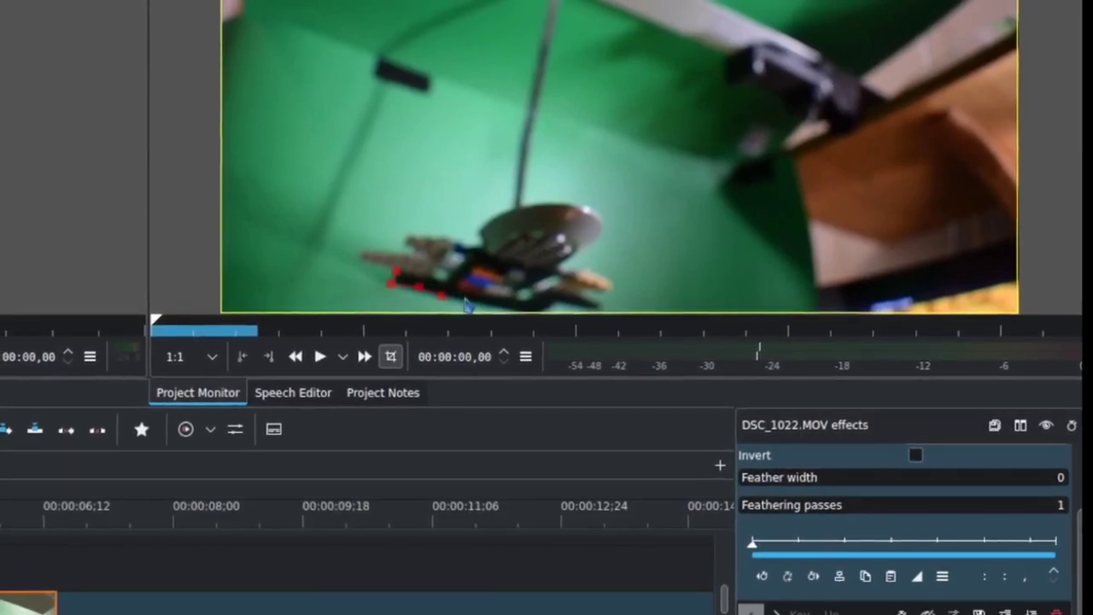
click(472, 301)
click(506, 308)
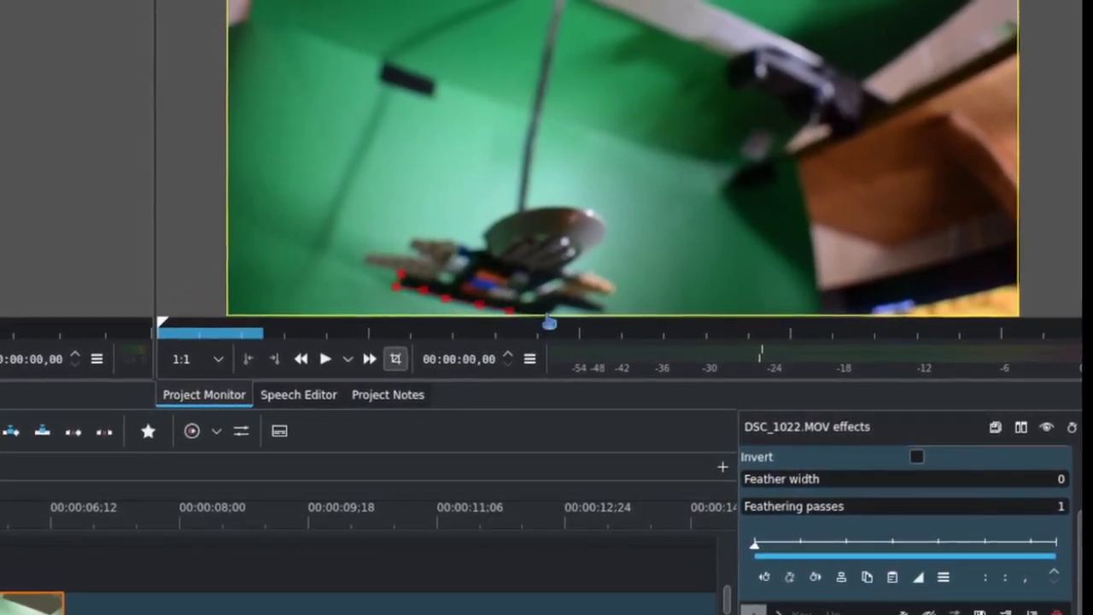
click(553, 313)
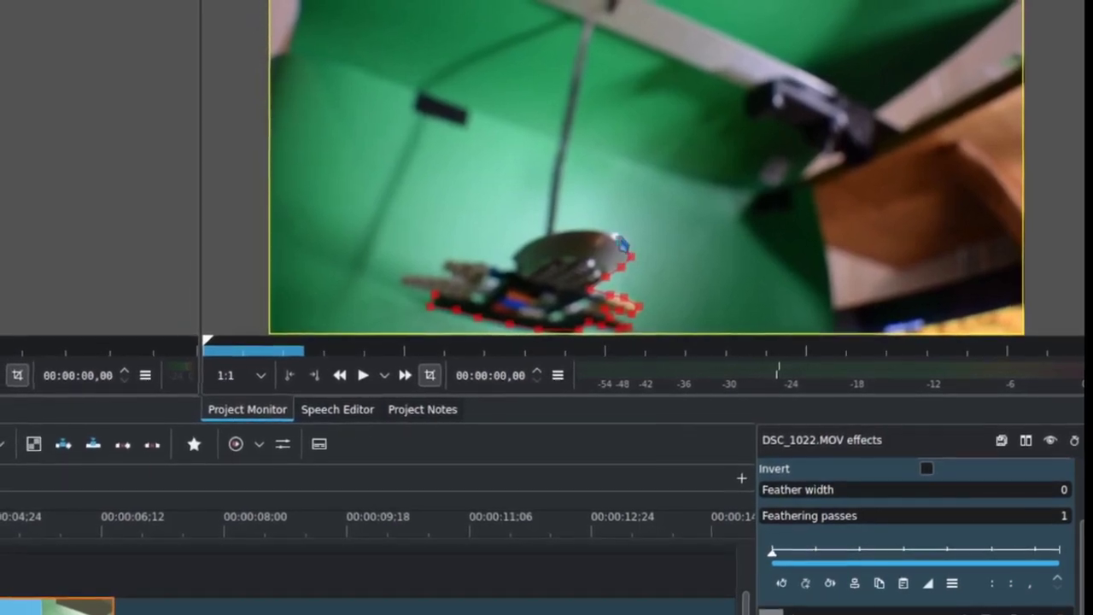
Pull the mask outline out around the disc's upper-left edge, then check it at a later frame.
drag(590, 241, 531, 268)
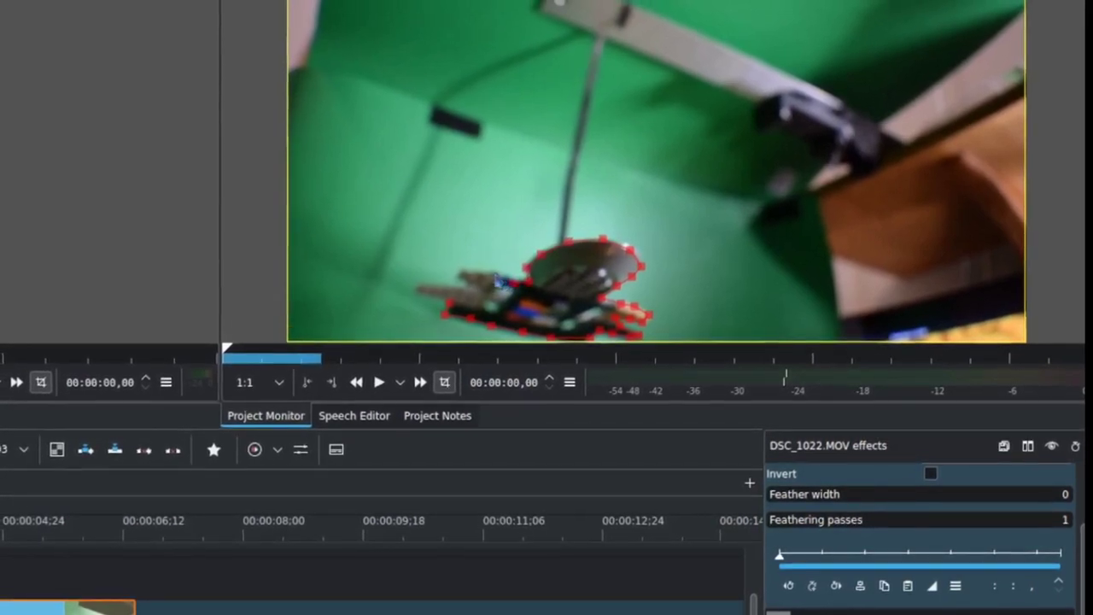
drag(496, 280, 475, 299)
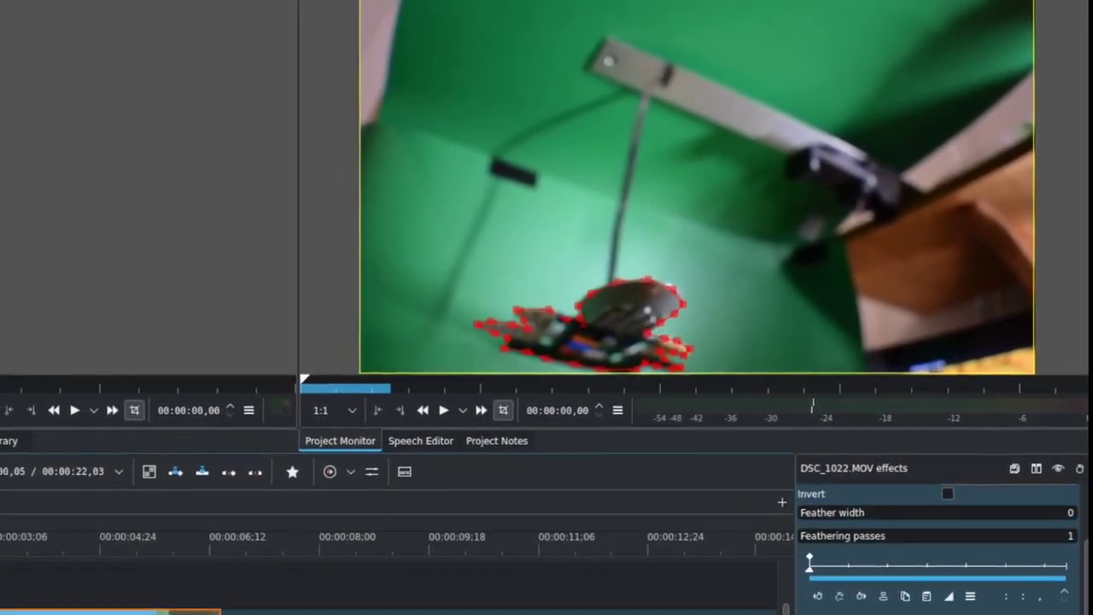
click(5, 554)
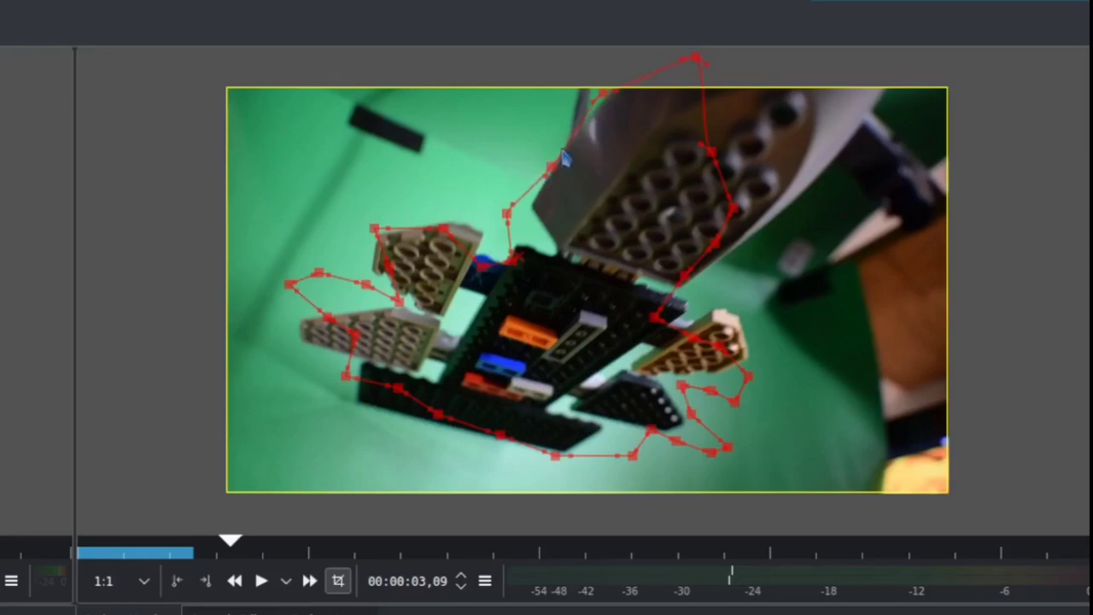
Zoom the monitor in on the spaceship to inspect its edges.
scroll(568, 159, up, 3)
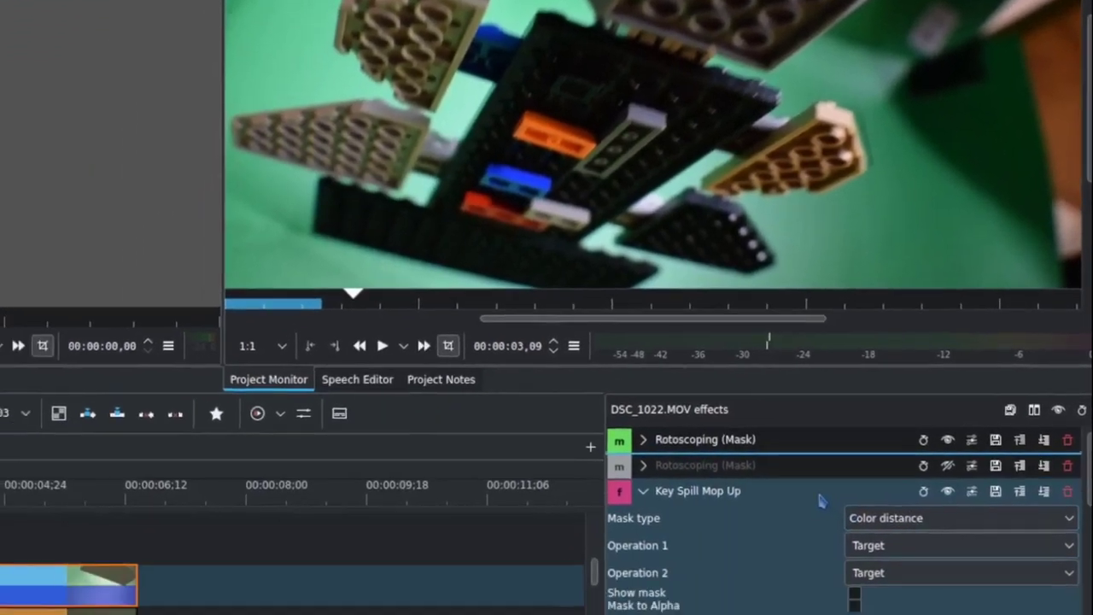
scroll(846, 431, down, 2)
scroll(846, 431, up, 2)
scroll(732, 435, down, 2)
scroll(732, 440, down, 8)
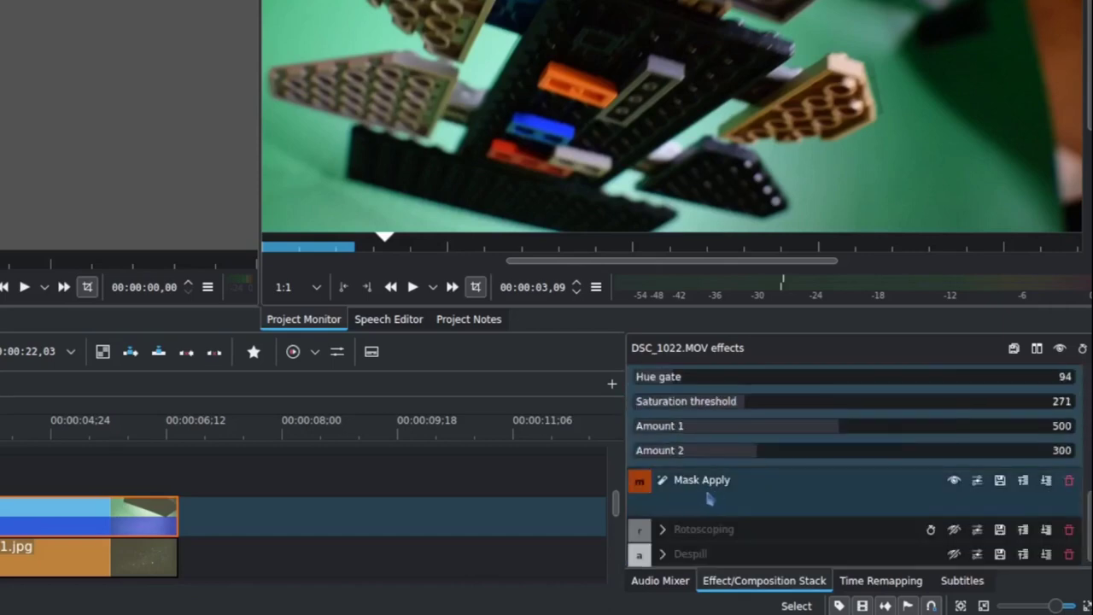
scroll(771, 449, up, 6)
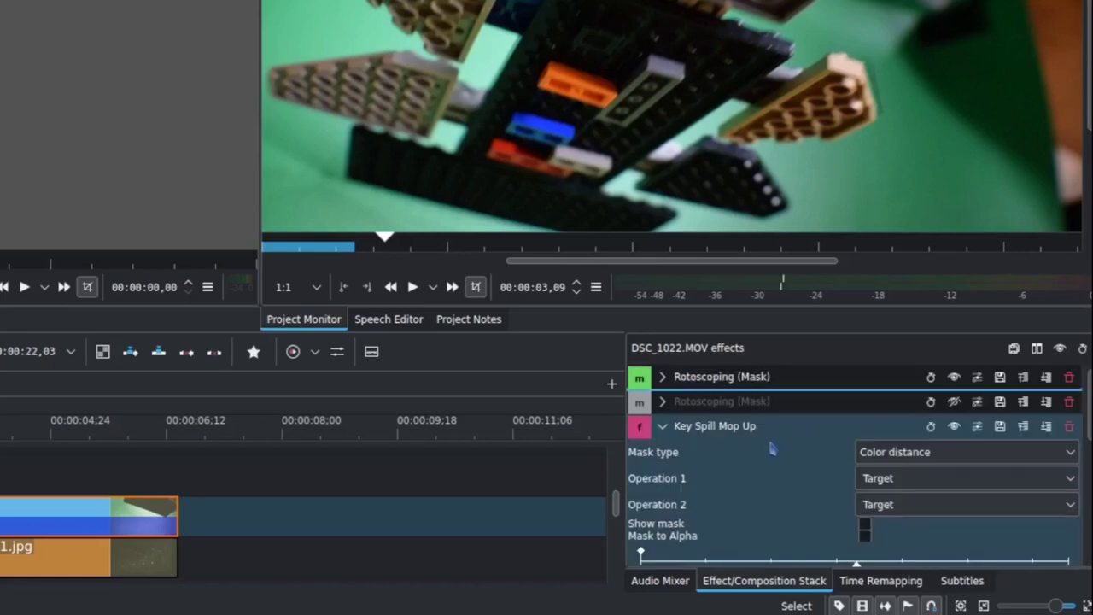
click(954, 426)
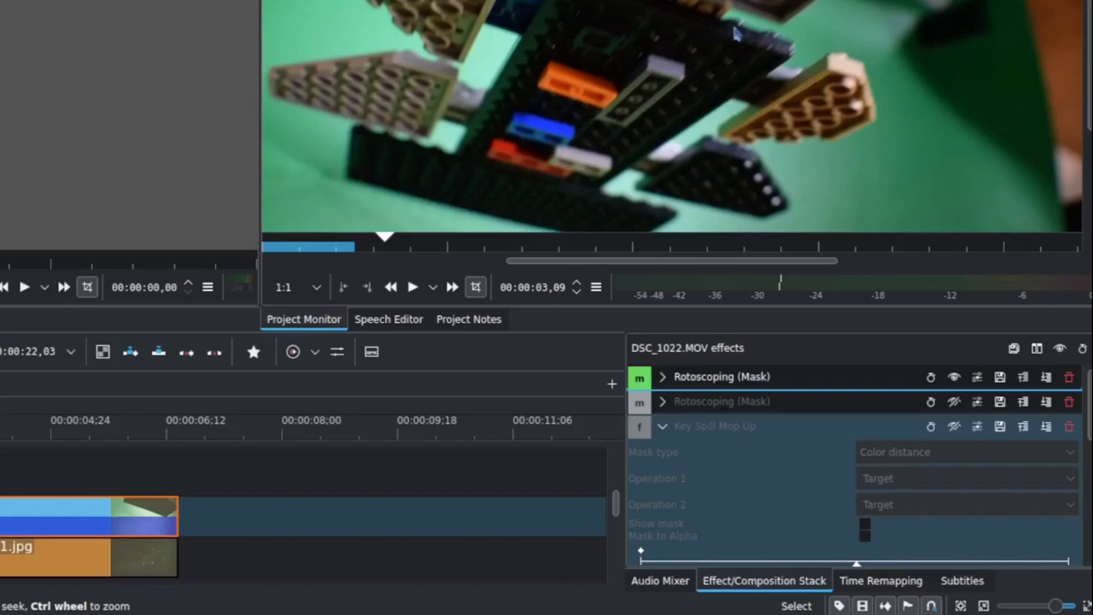
click(954, 426)
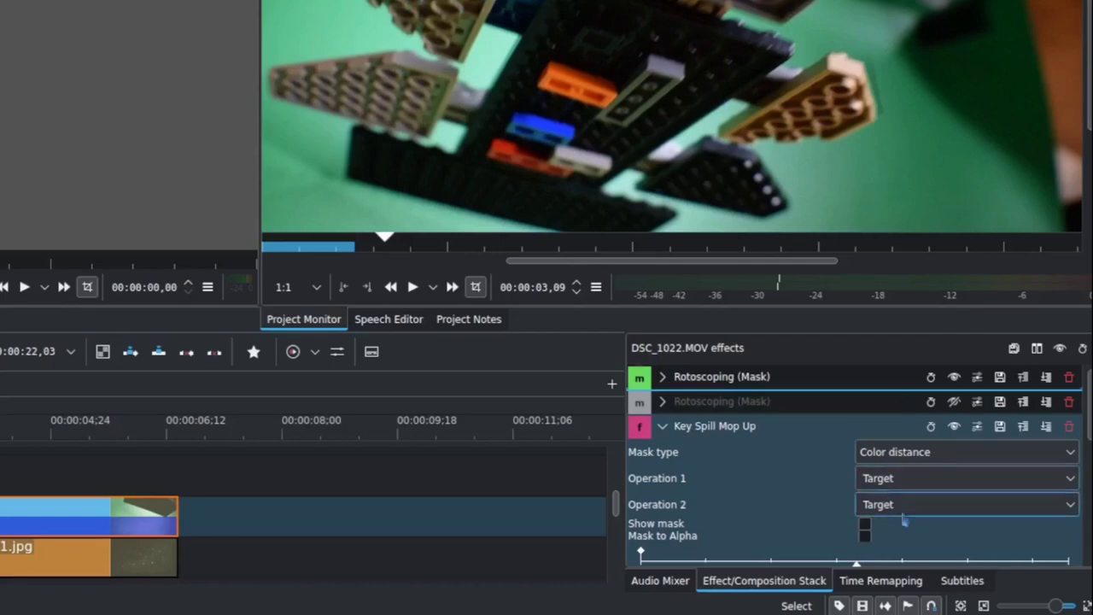
Review Key Spill Mop Up's Operation 1 choices, keeping Target, then show the Mask type options.
click(919, 485)
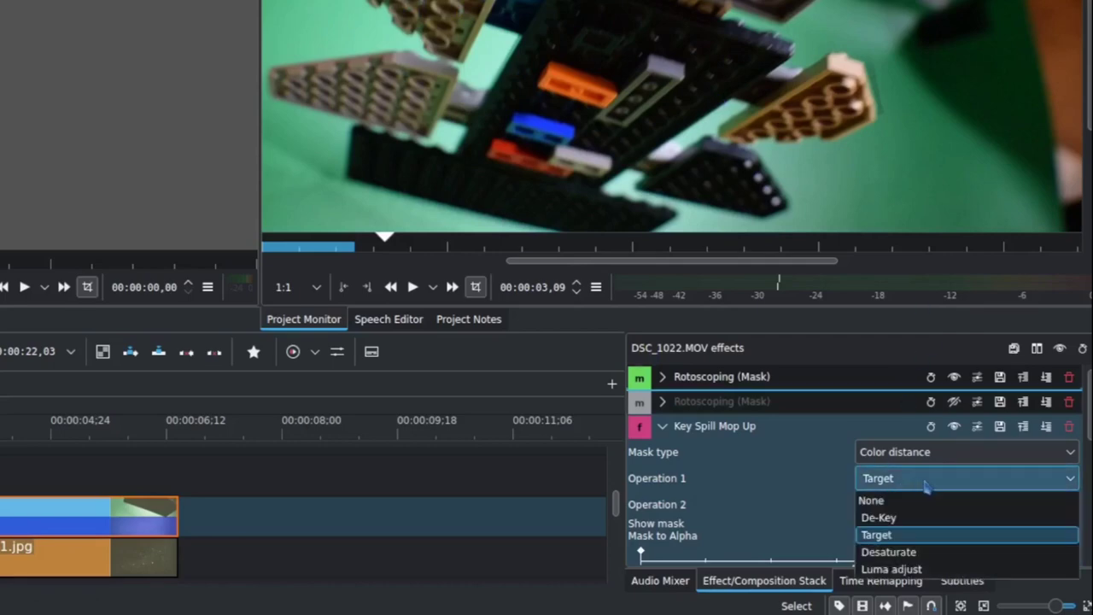
click(710, 484)
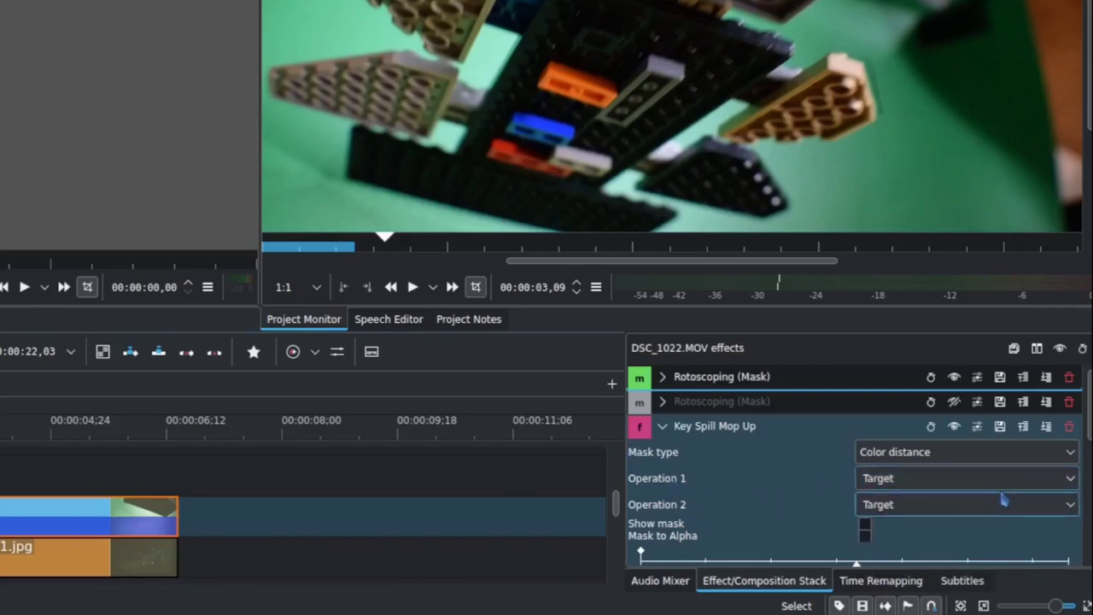
click(916, 484)
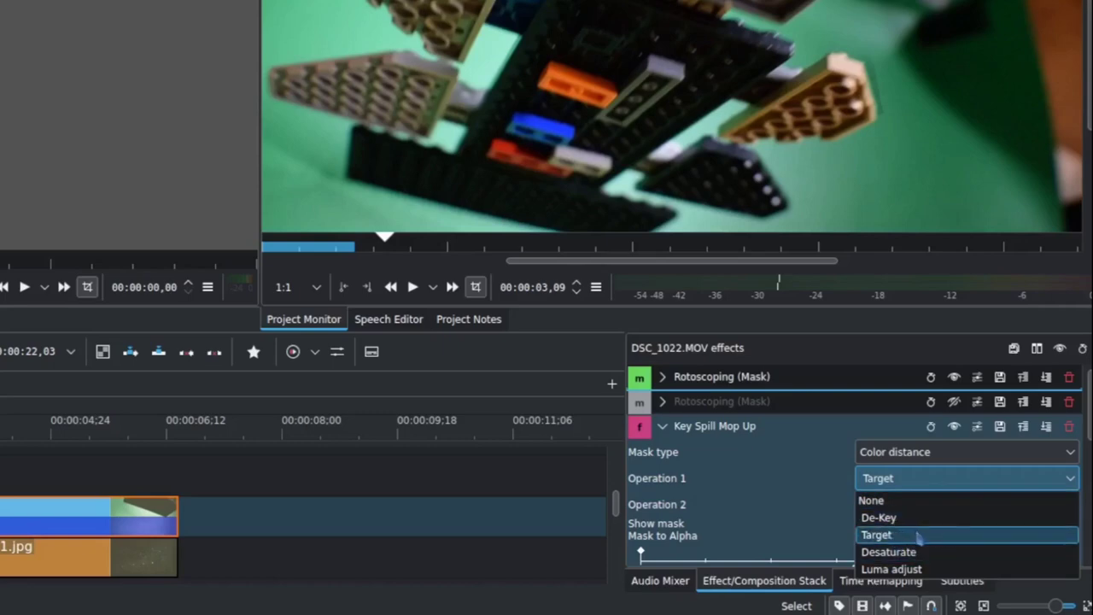
click(742, 496)
click(927, 455)
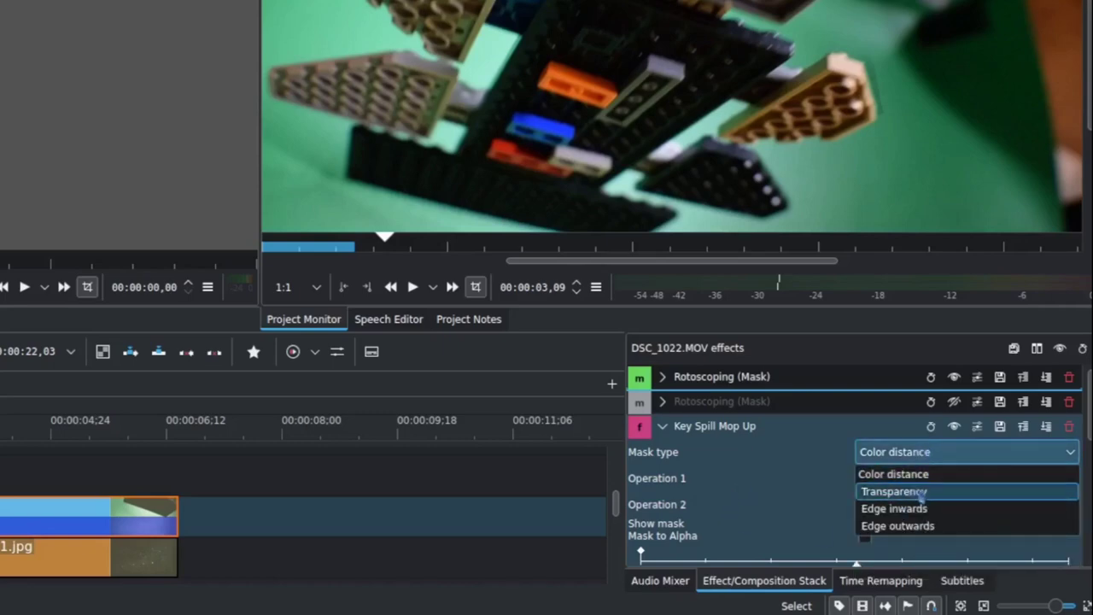
click(758, 467)
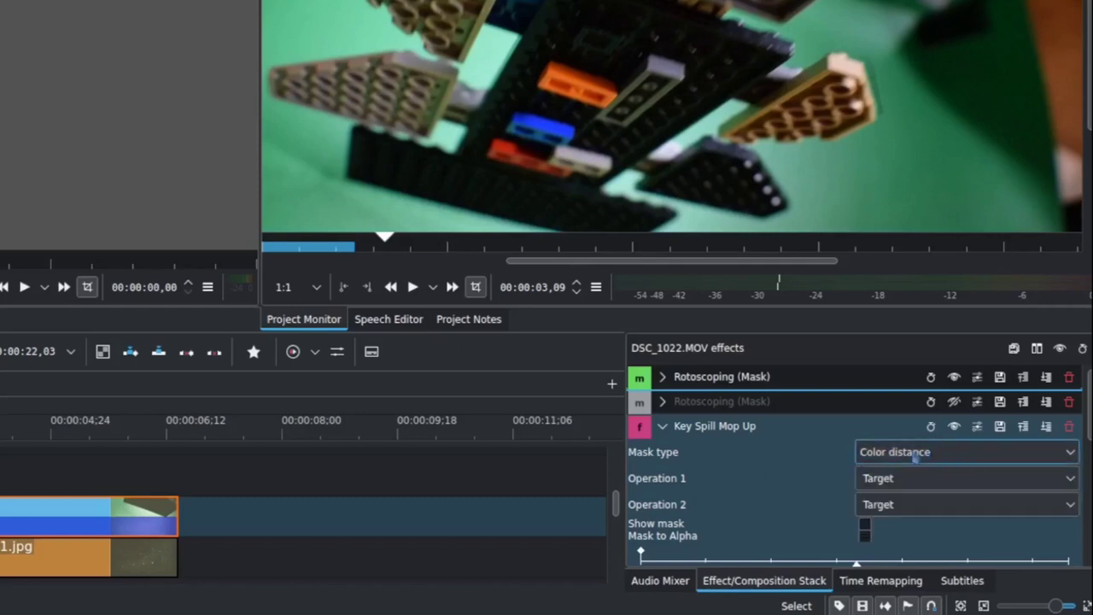
scroll(854, 491, down, 3)
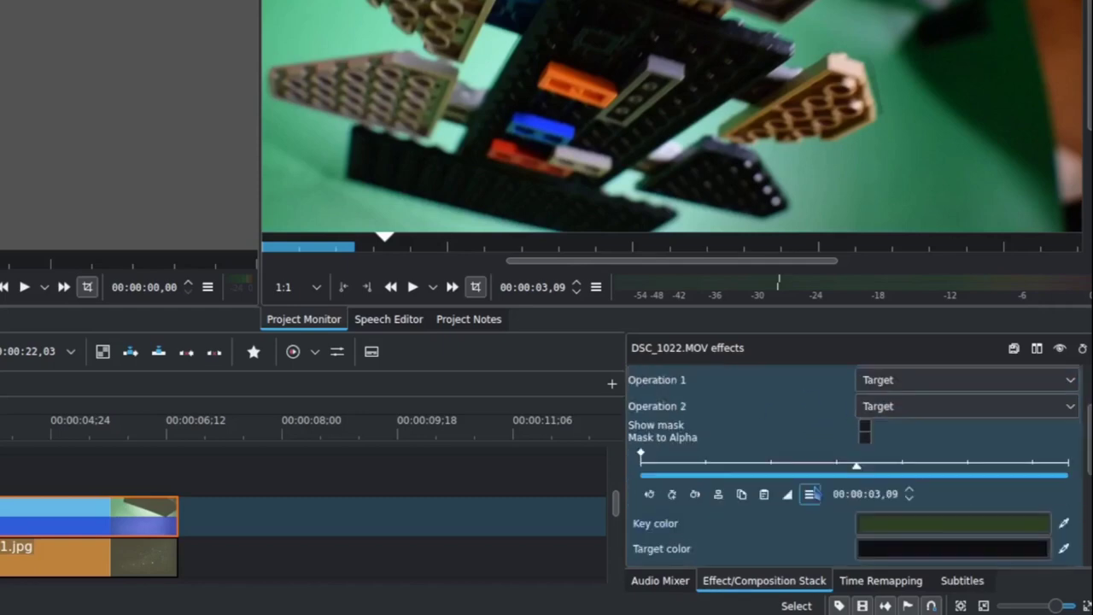
scroll(845, 487, down, 2)
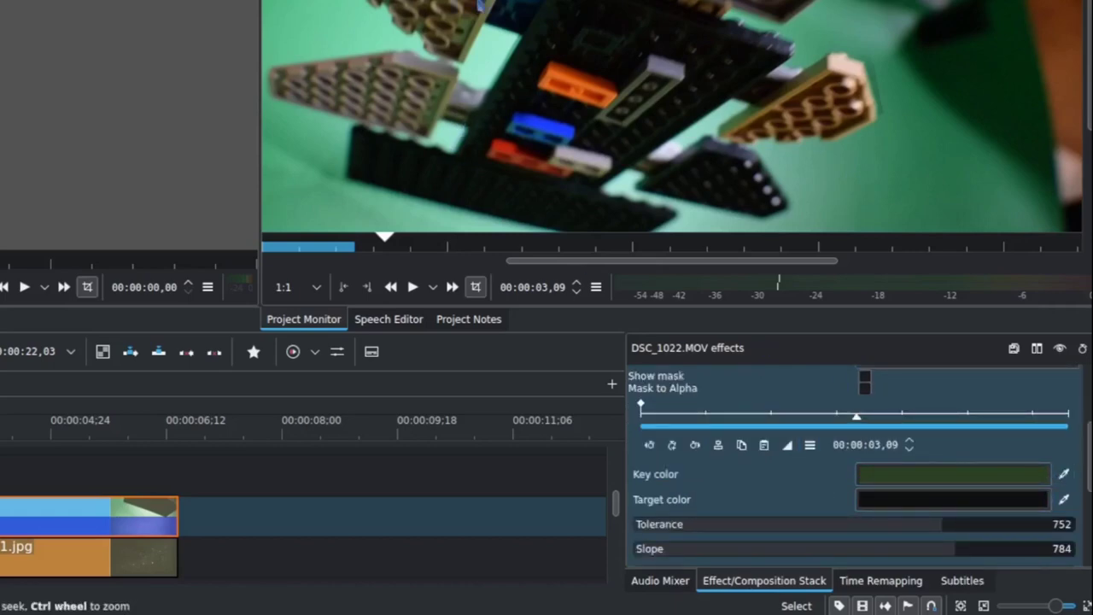
click(1064, 500)
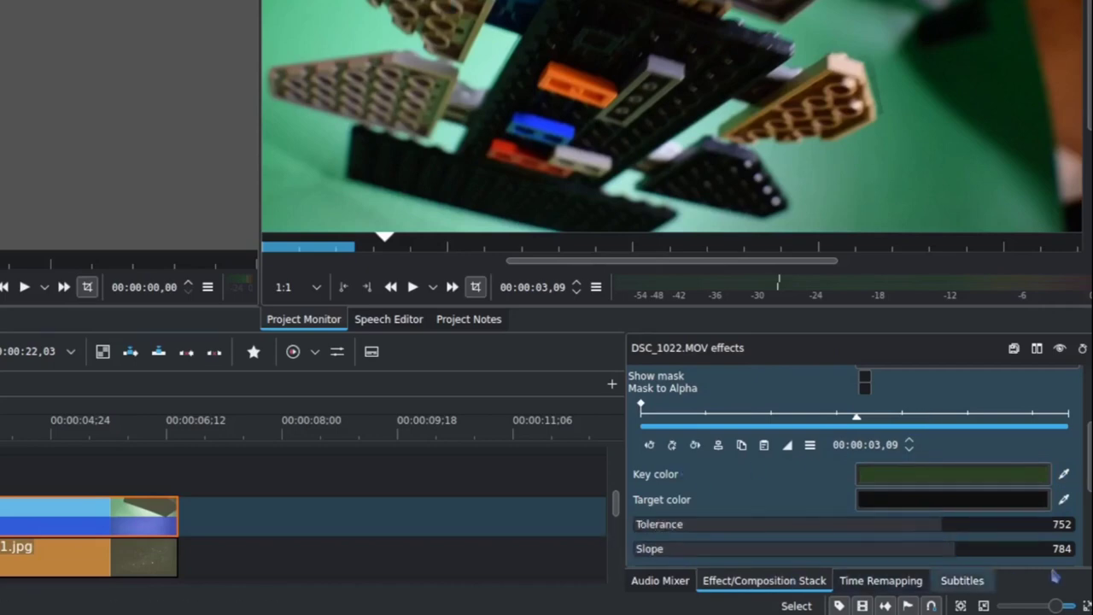
scroll(667, 444, down, 5)
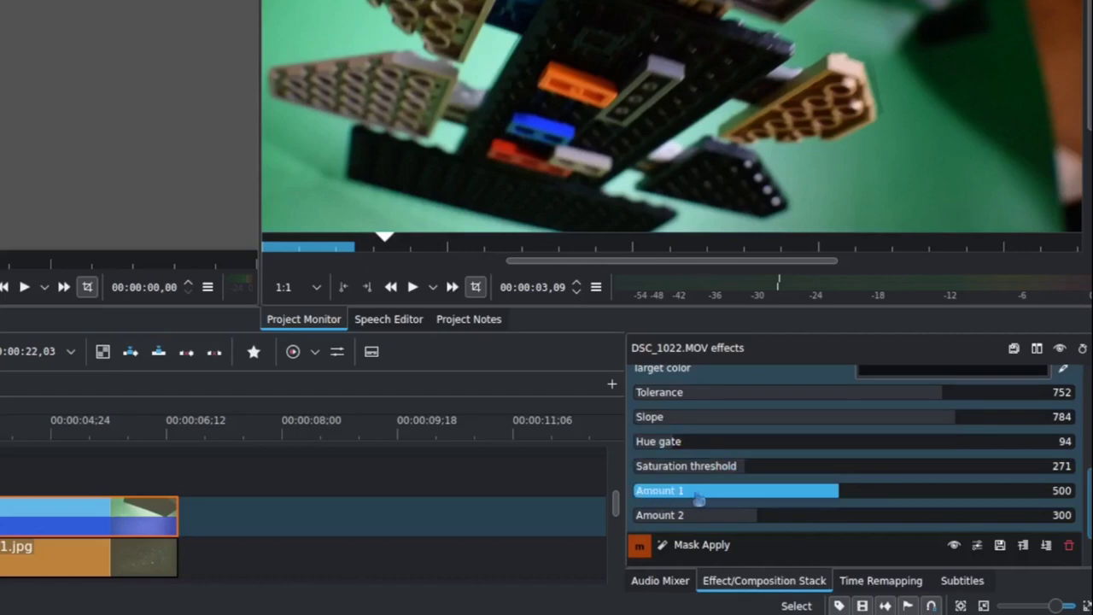
scroll(854, 469, up, 5)
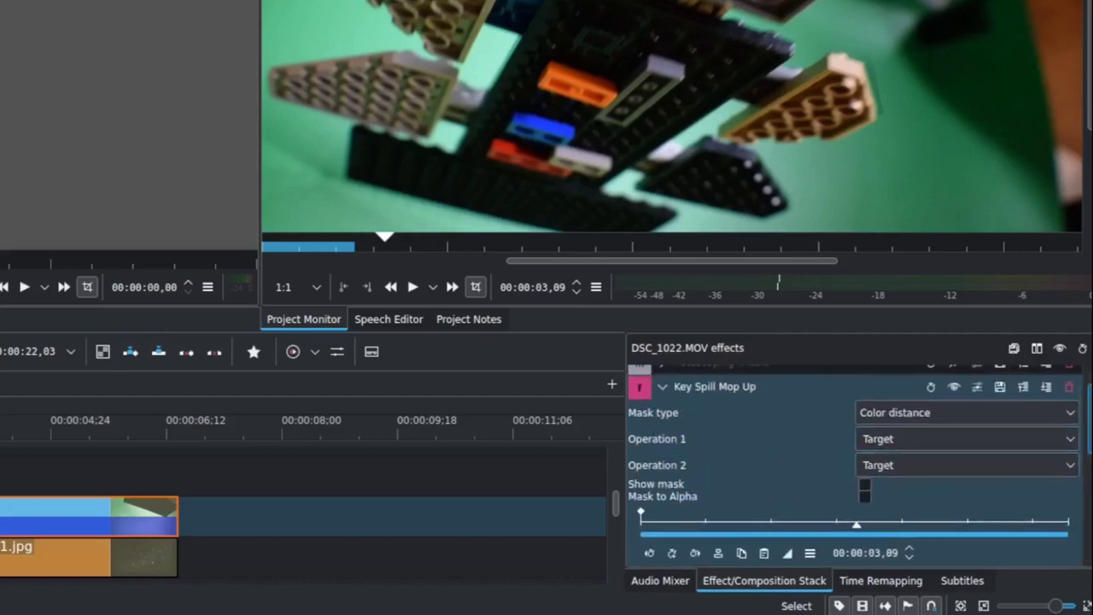
Check the first operation's choices and keep it set to Target.
click(913, 441)
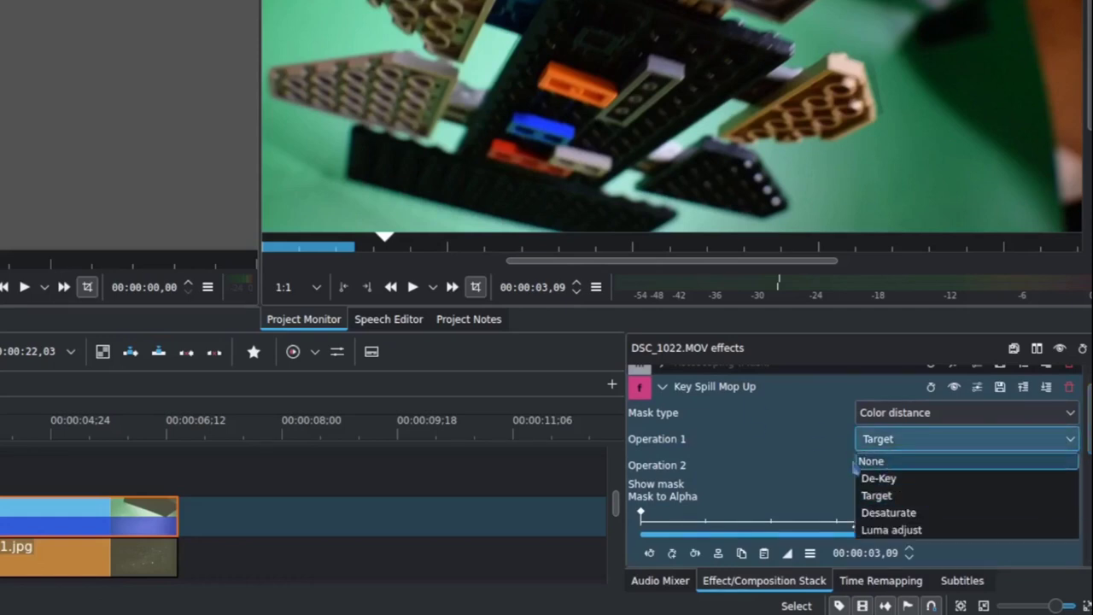
click(813, 438)
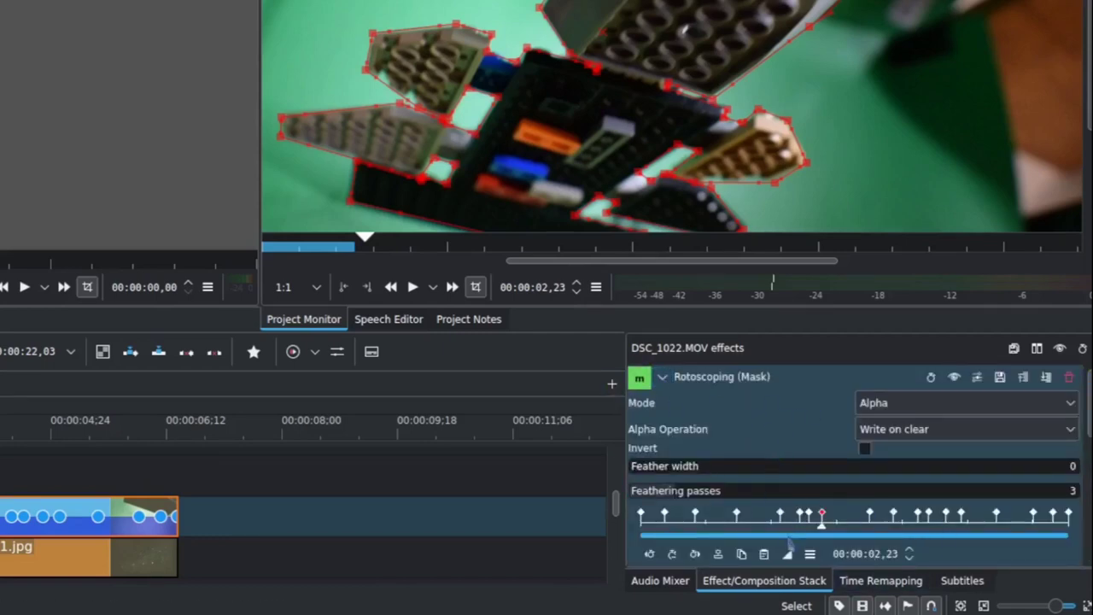
Copy all the mask's keyframes and import them from the clipboard into the other Rotoscoping effect.
click(810, 555)
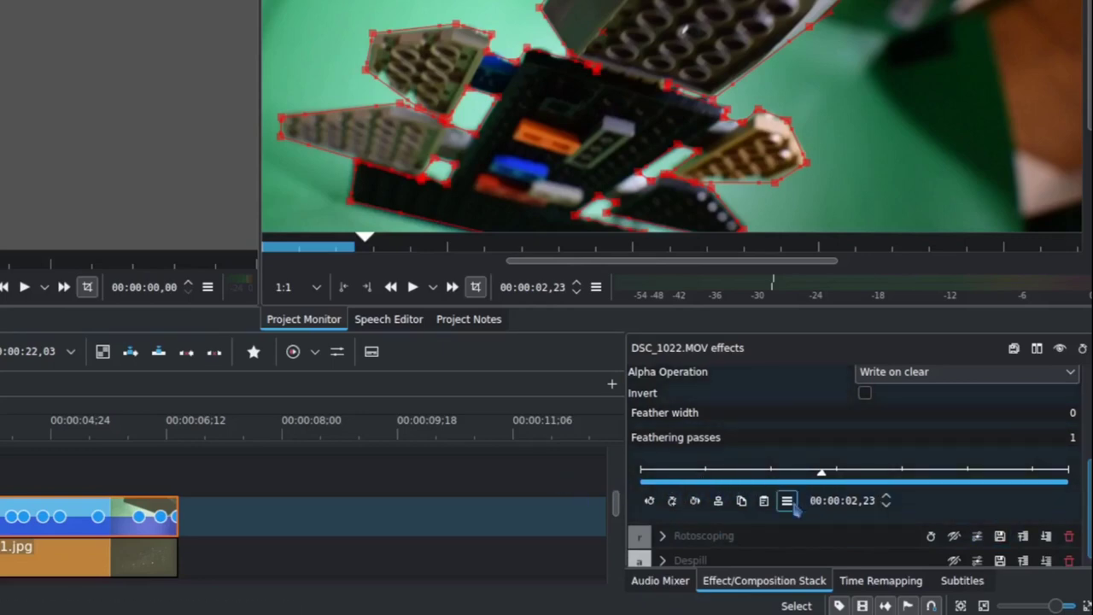
click(786, 501)
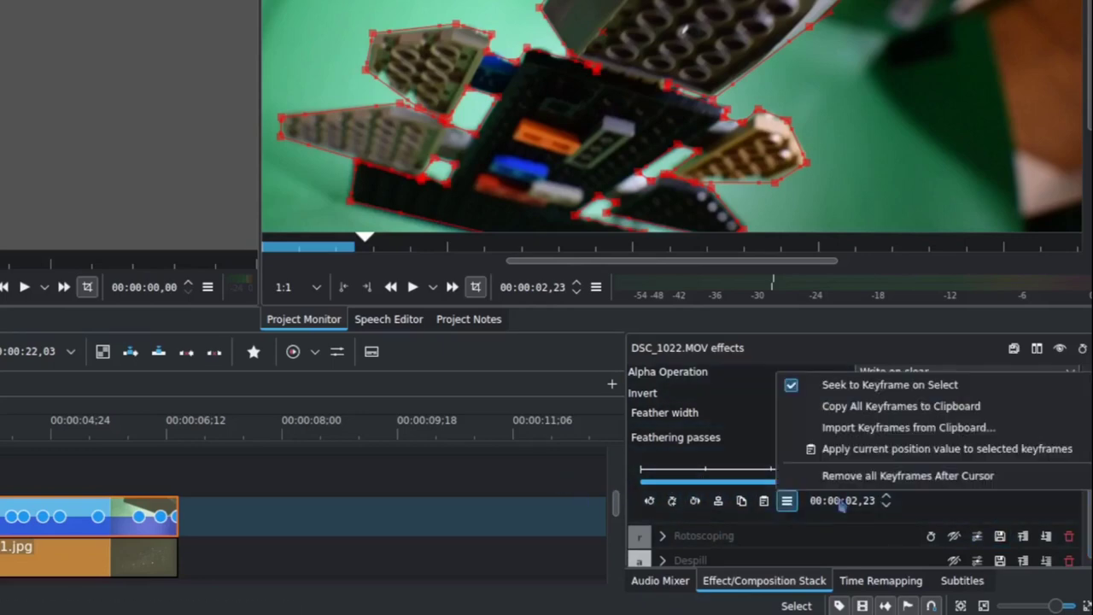
click(859, 434)
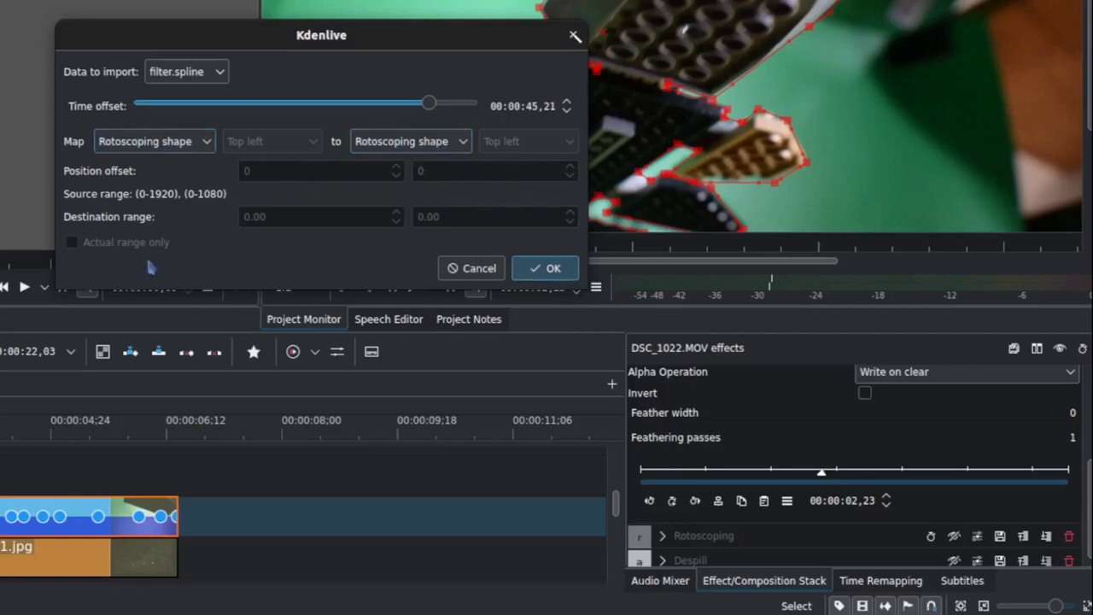
Confirm importing the Rotoscoping shape keyframes and collapse that Rotoscoping effect's settings.
click(543, 269)
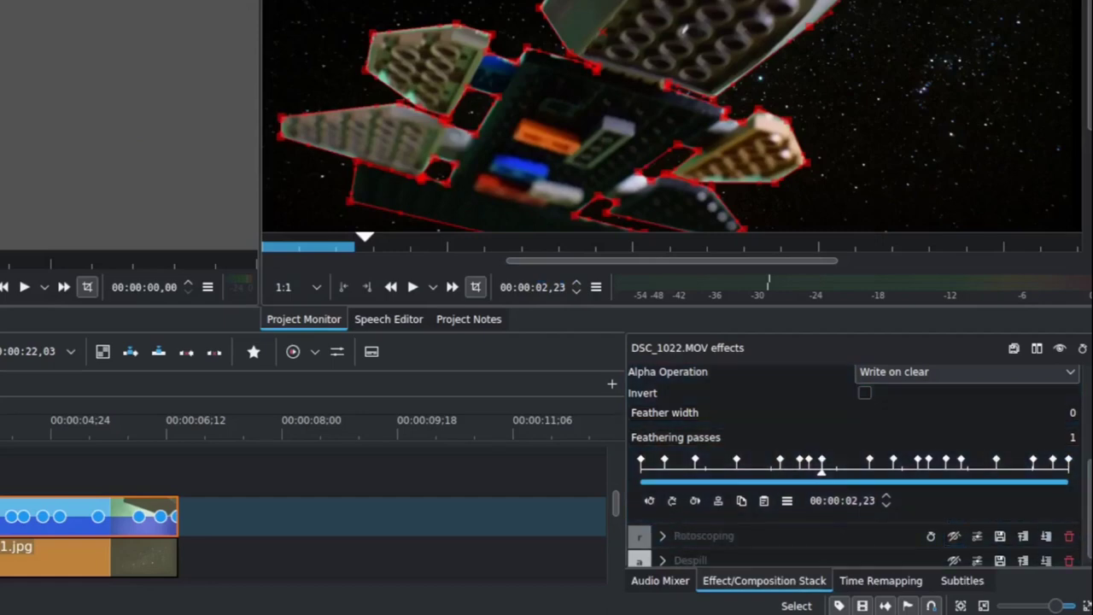
scroll(860, 465, up, 3)
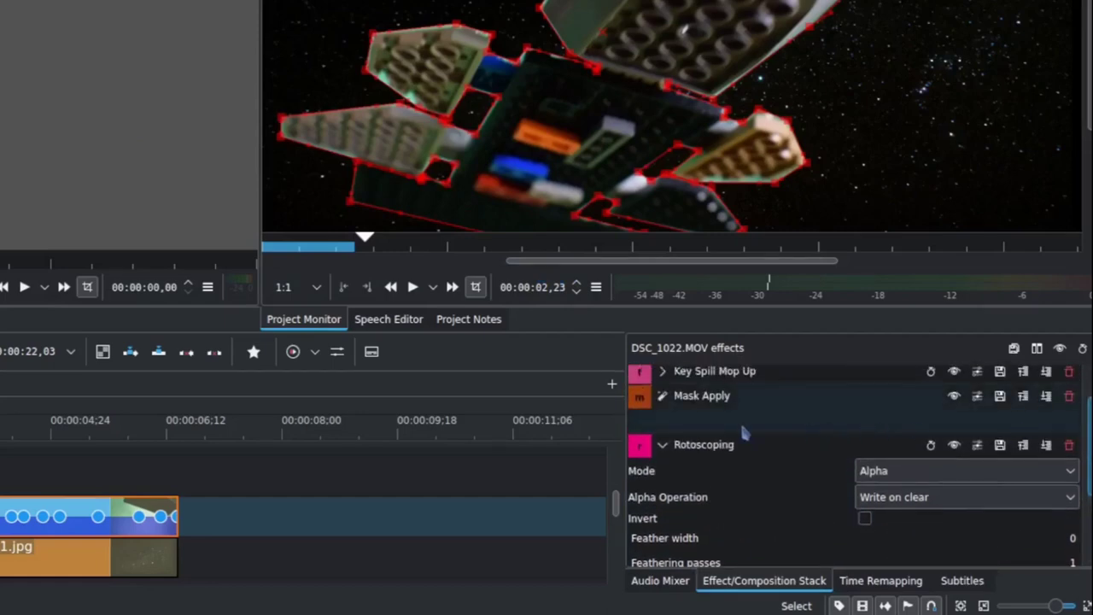
click(664, 447)
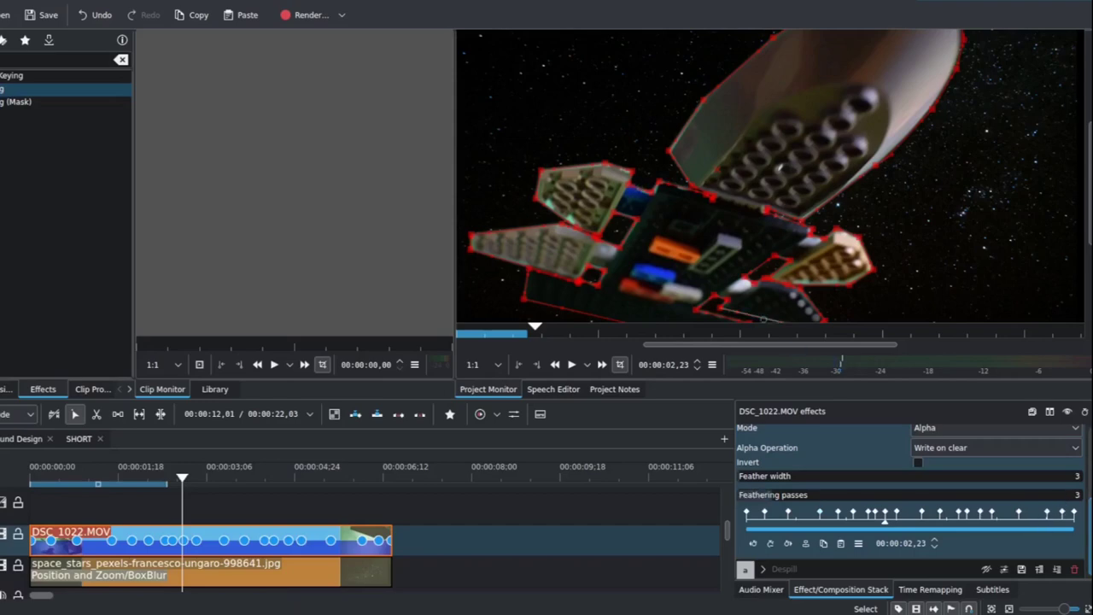
Collapse the Rotoscoping effect's settings panel in DSC_1022.MOV's effect stack.
scroll(910, 502, up, 5)
scroll(911, 502, down, 5)
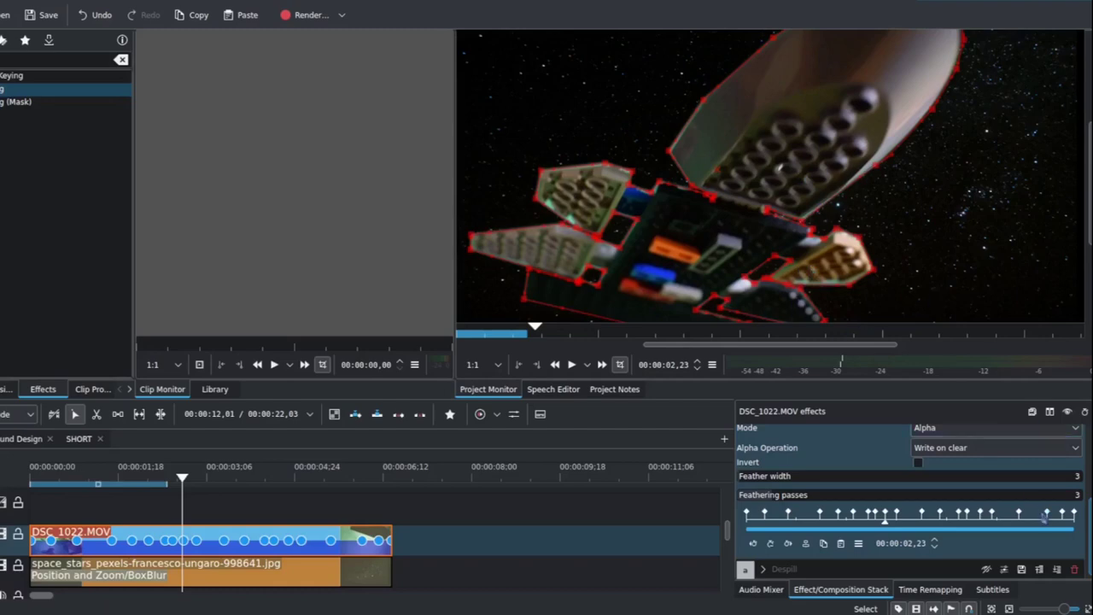
scroll(910, 502, up, 2)
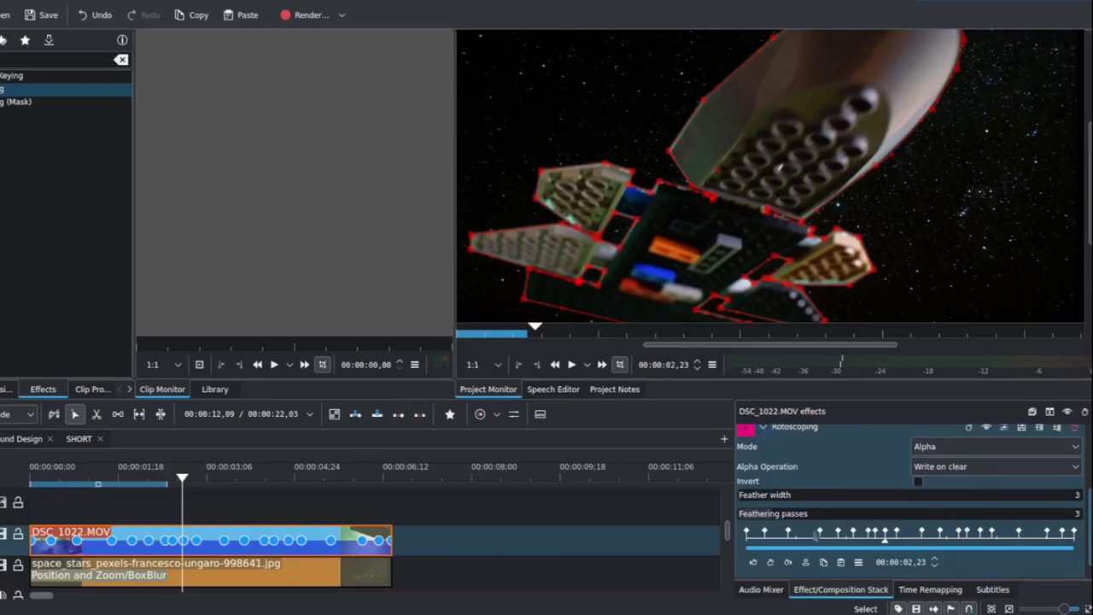
click(763, 429)
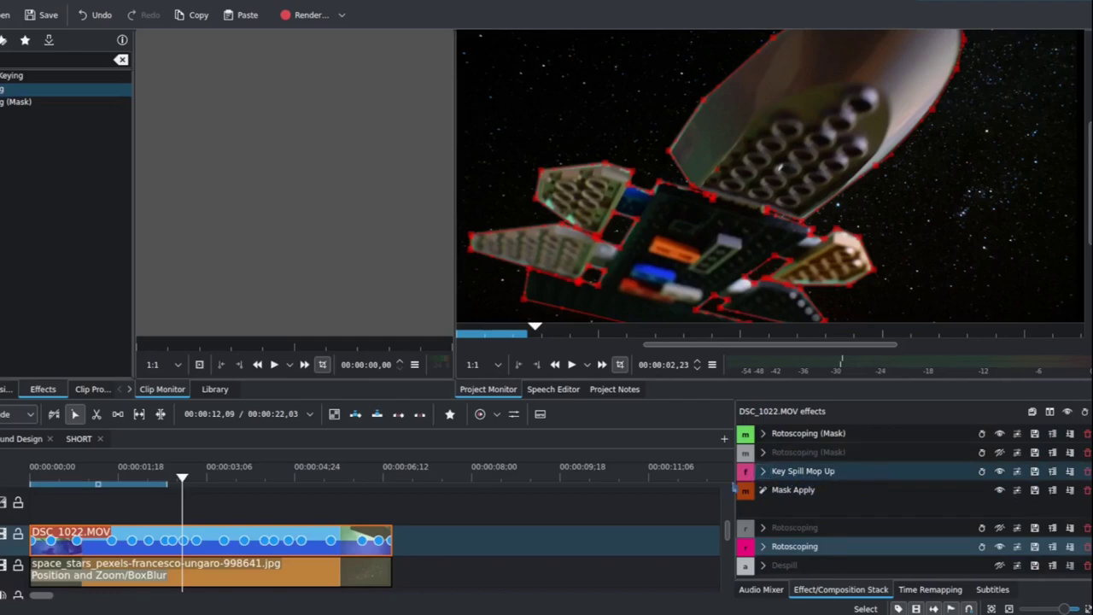
Enable the Despill effect on DSC_1022.MOV and confirm its Screen type stays green.
click(999, 565)
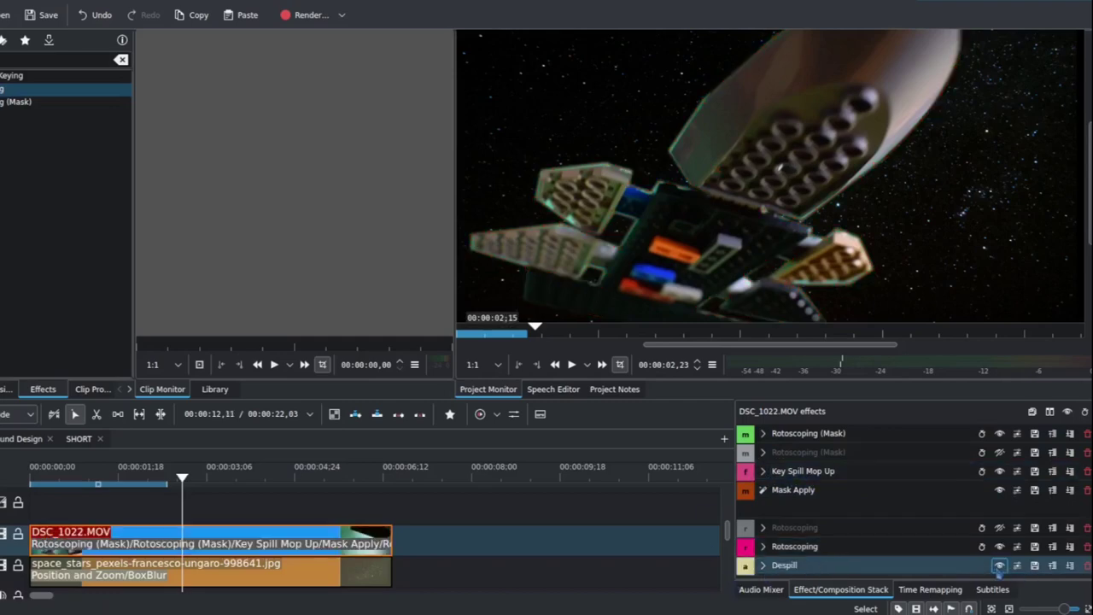
click(763, 566)
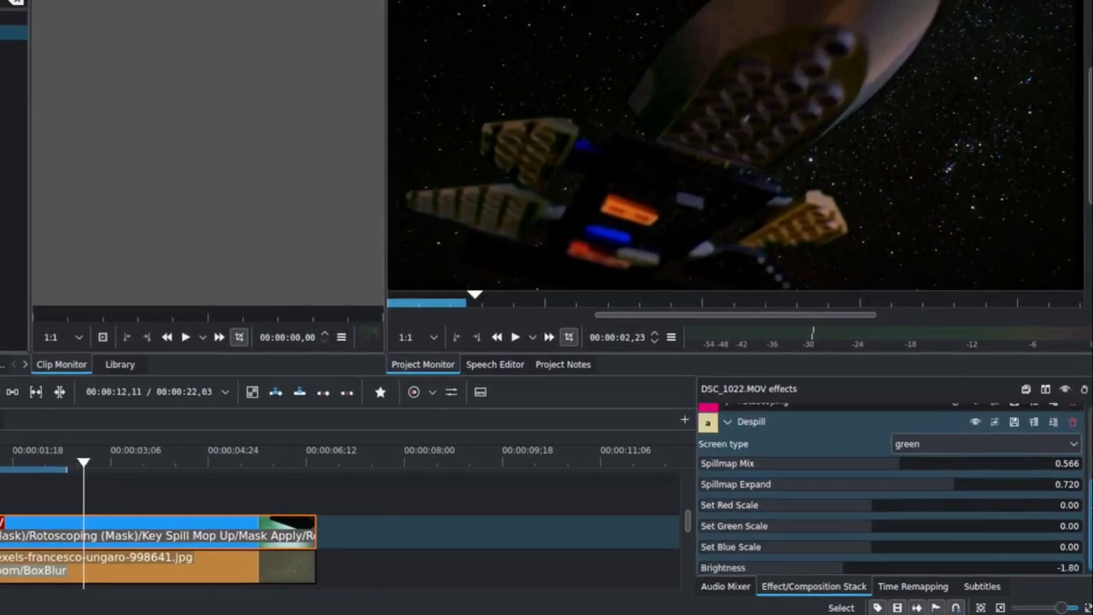
scroll(854, 486, up, 2)
click(931, 492)
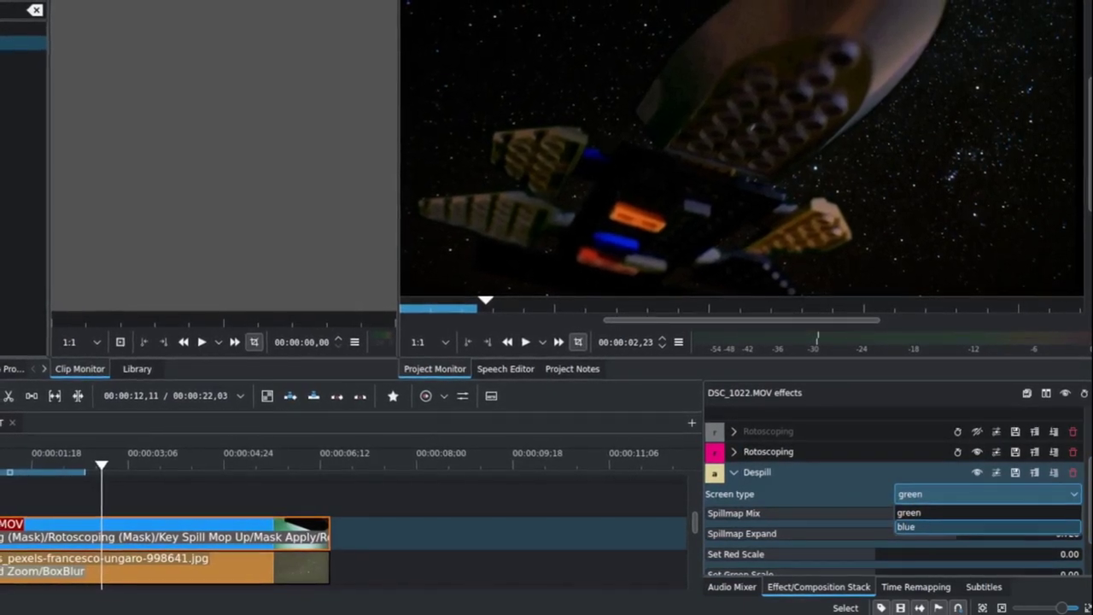
key(Escape)
scroll(839, 512, down, 2)
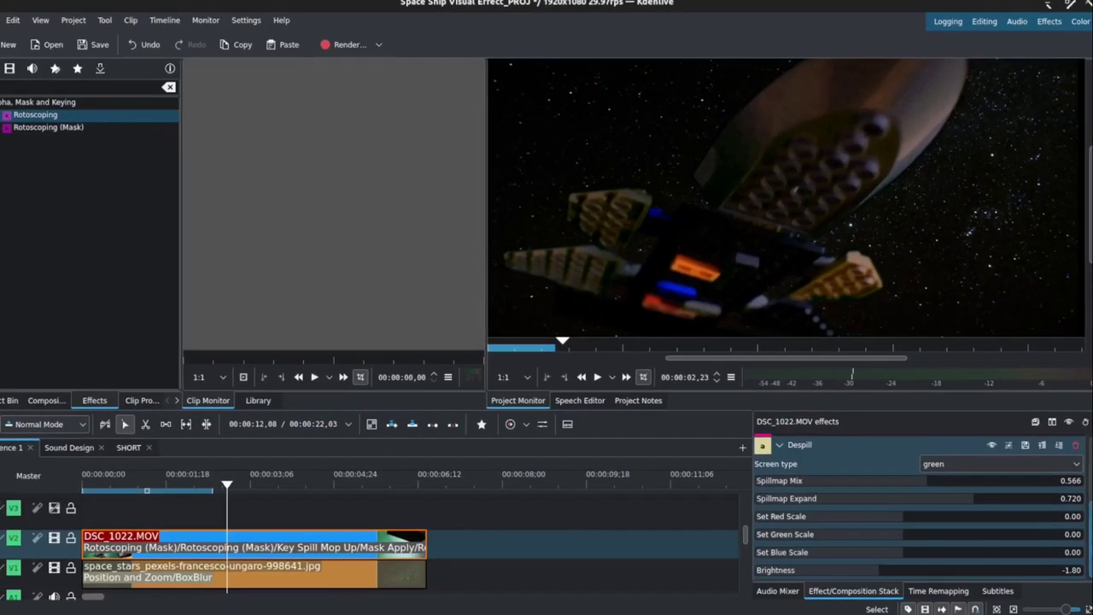
scroll(920, 508, up, 1)
scroll(920, 507, up, 3)
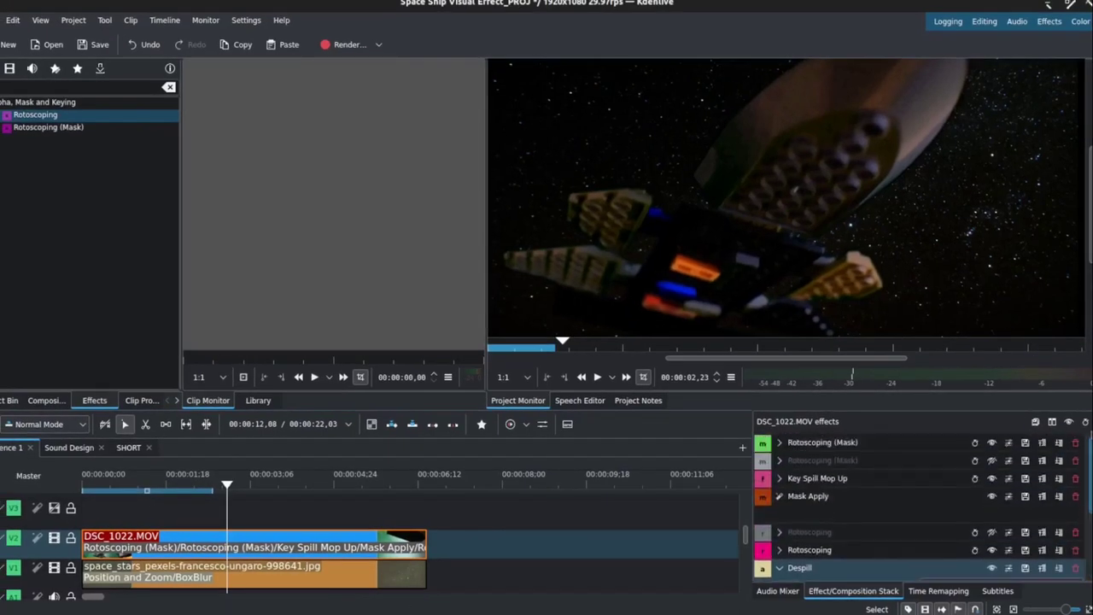